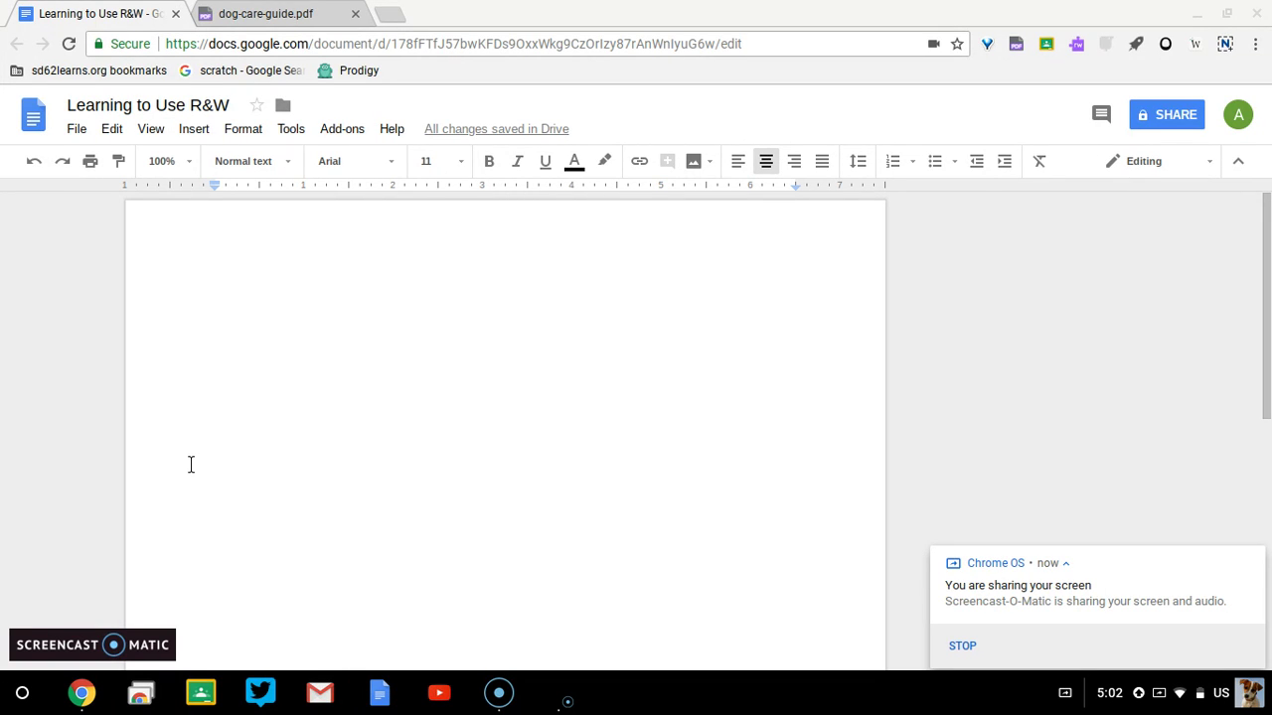
# - Switch to dog-care-guide.pdf and have its text read aloud, pausing and stopping during the "Food for thought" section
pyautogui.click(254, 16)
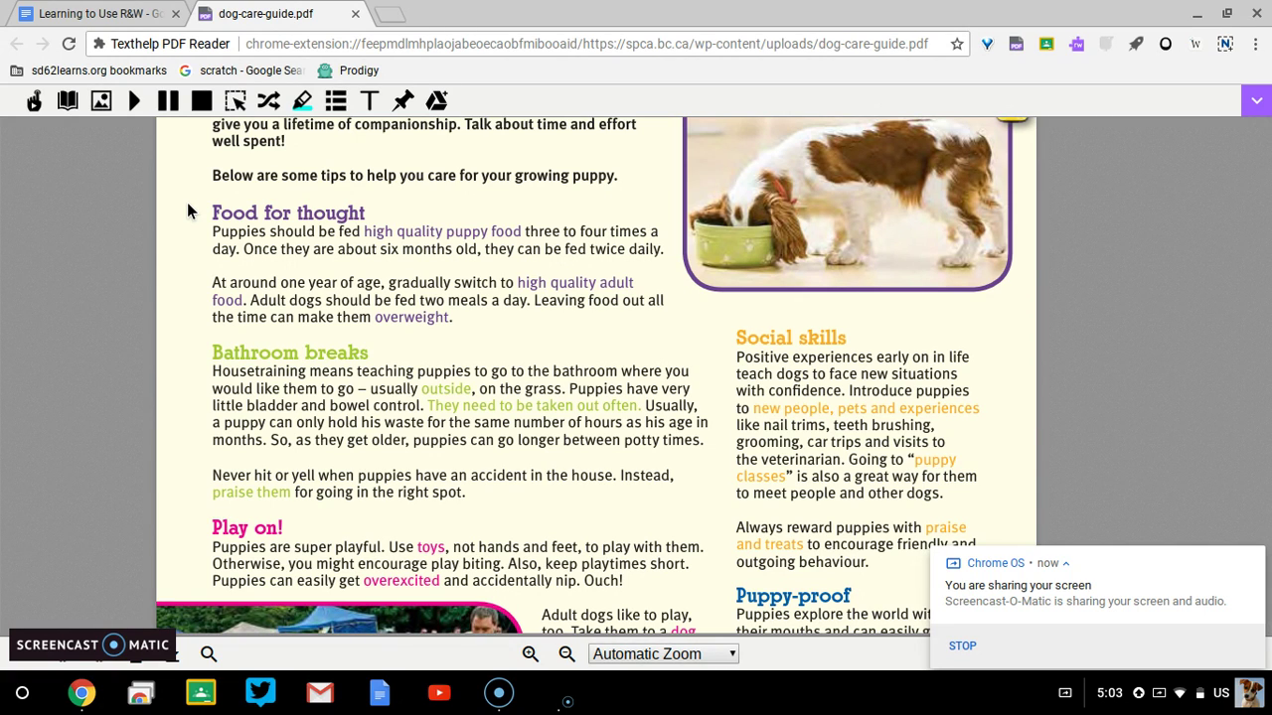
pyautogui.click(133, 105)
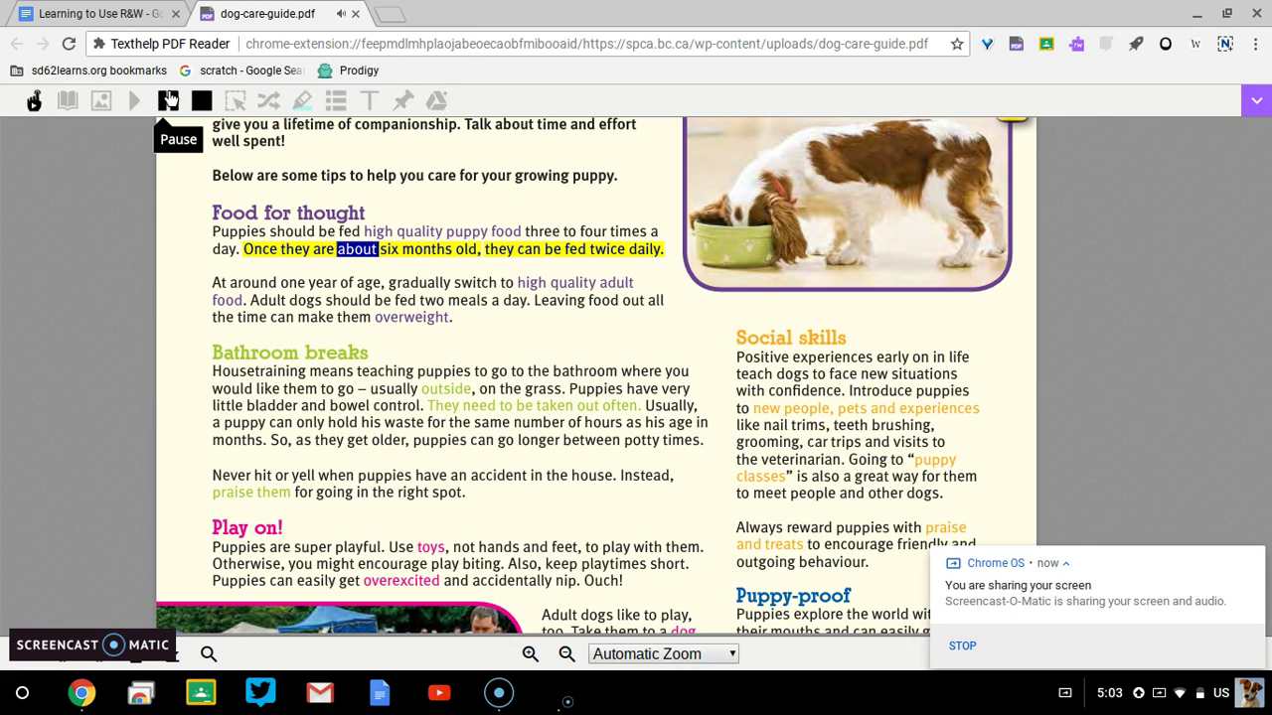
pyautogui.click(169, 99)
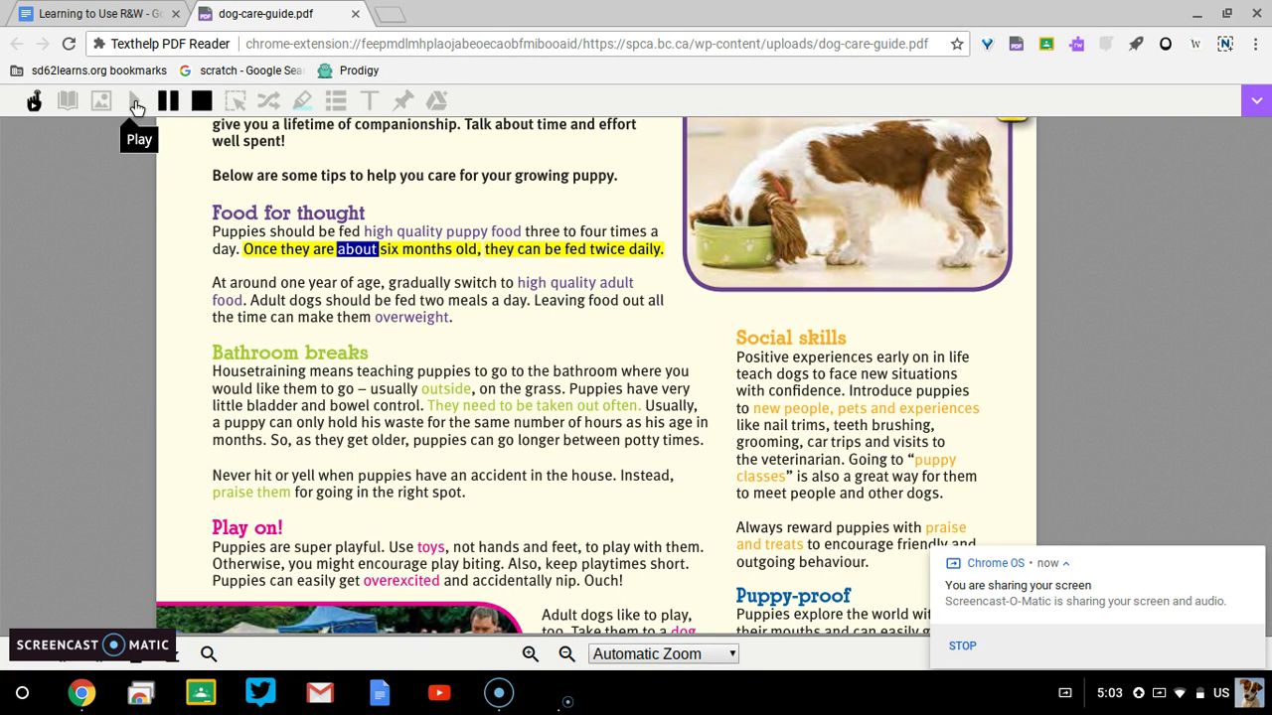
pyautogui.click(201, 103)
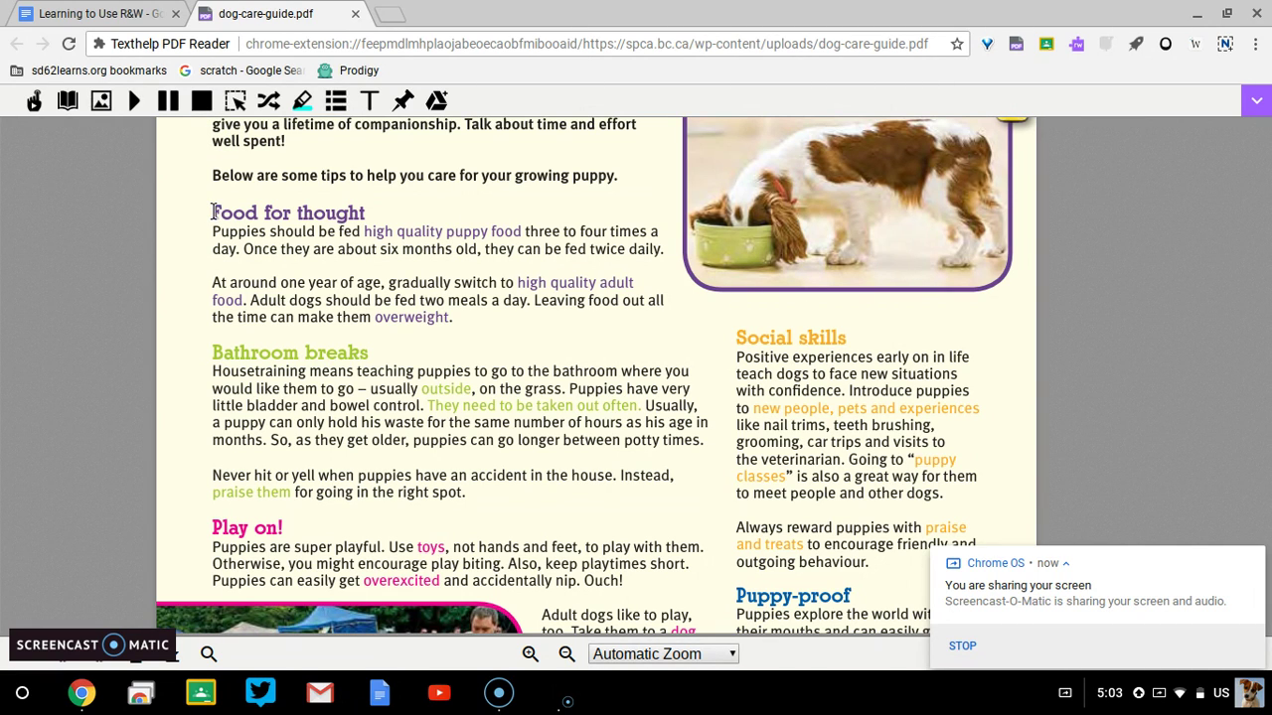
# - Select the whole "Food for thought" section, from its heading through "overweight.", and have it read aloud
pyautogui.moveTo(212, 213); pyautogui.dragTo(473, 320)
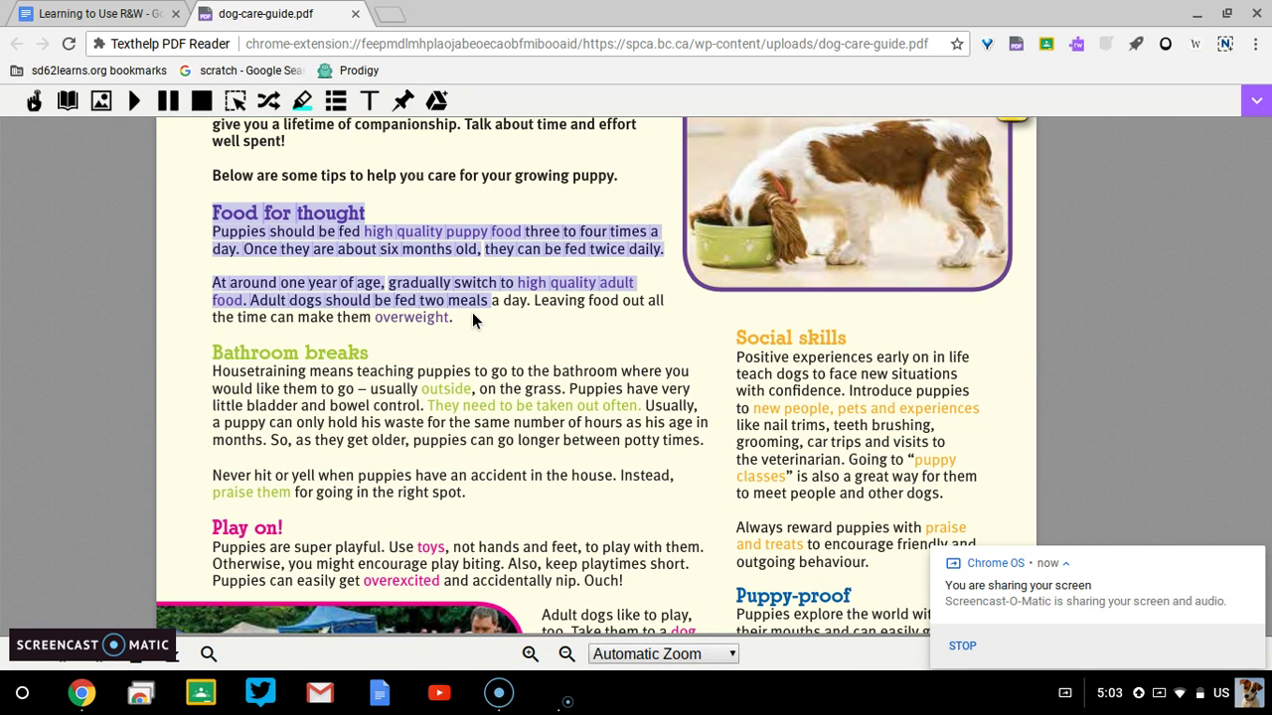
pyautogui.click(444, 314)
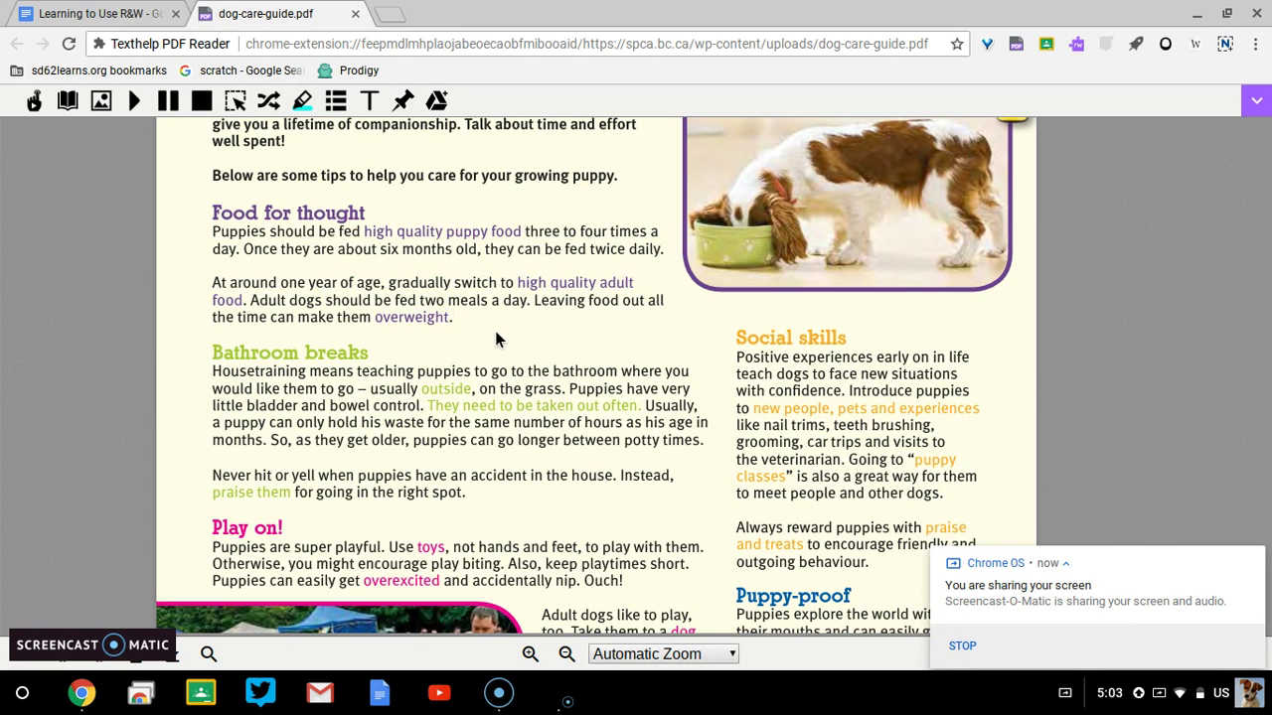
pyautogui.keyDown('shift'); pyautogui.click(460, 321); pyautogui.keyUp('shift')
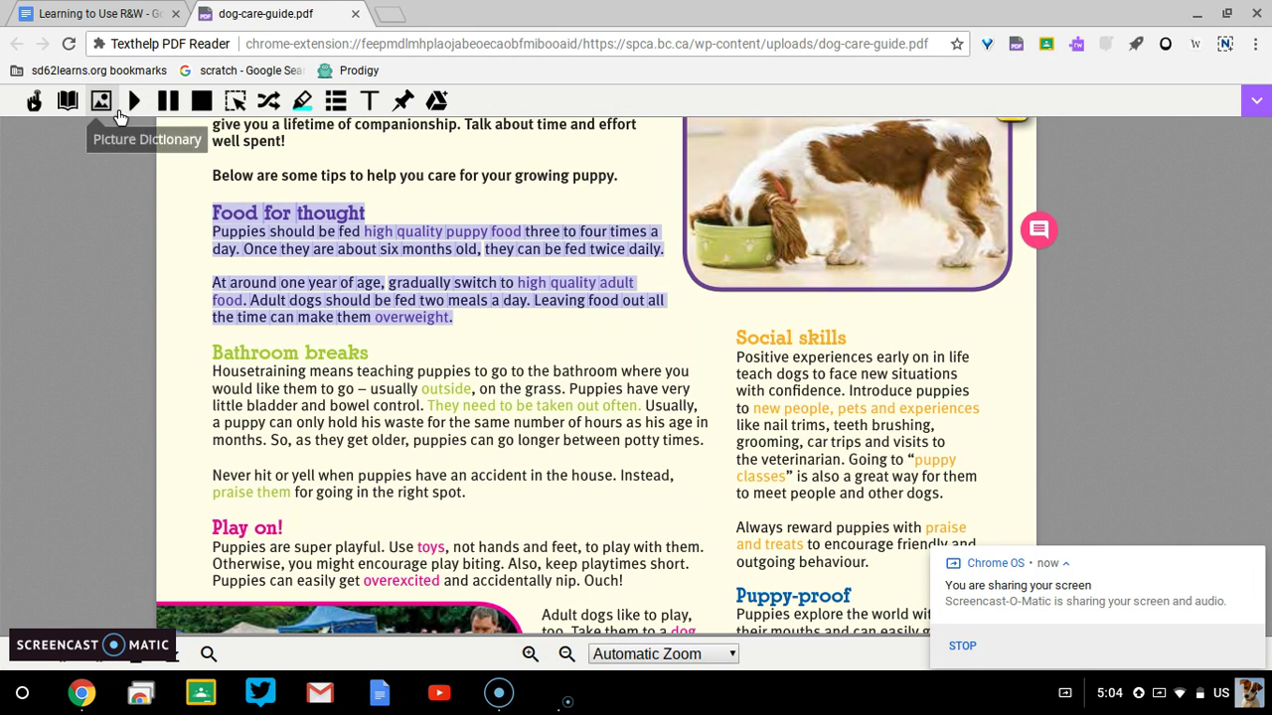
pyautogui.click(133, 109)
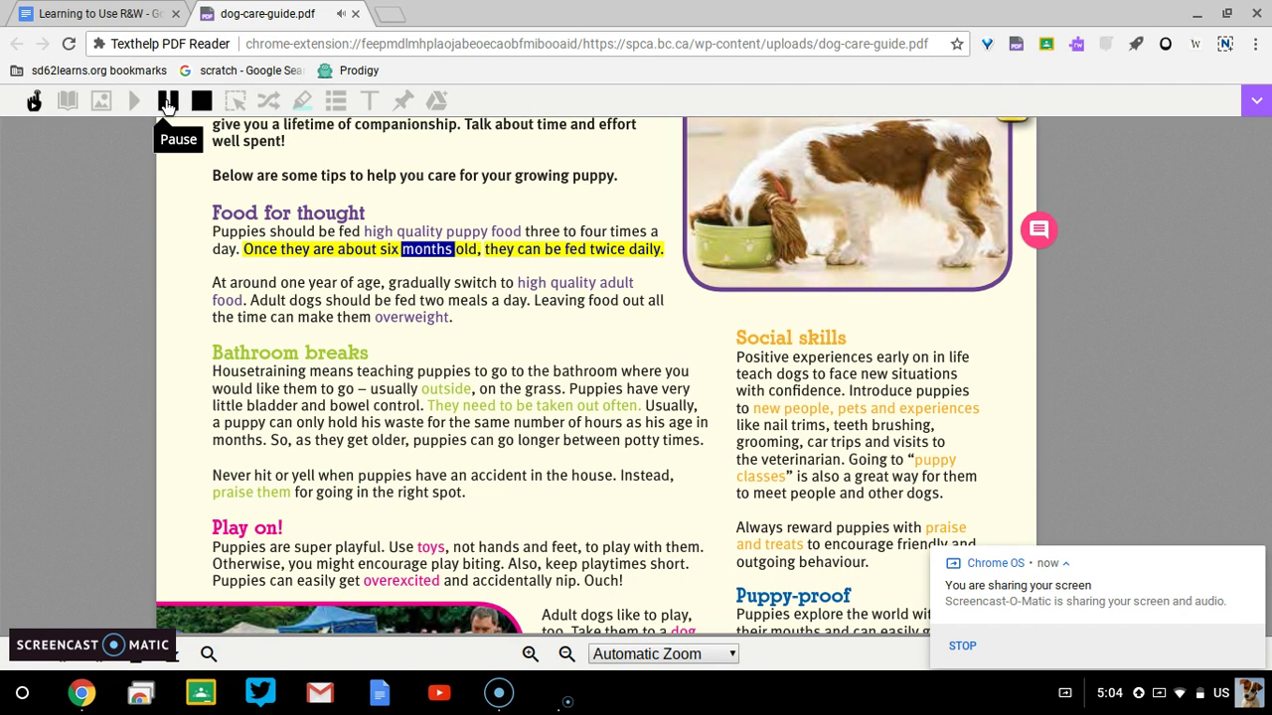
# - Return to the "Learning to Use R&W" document, show the Read&Write toolbar and start its speech input
pyautogui.click(100, 14)
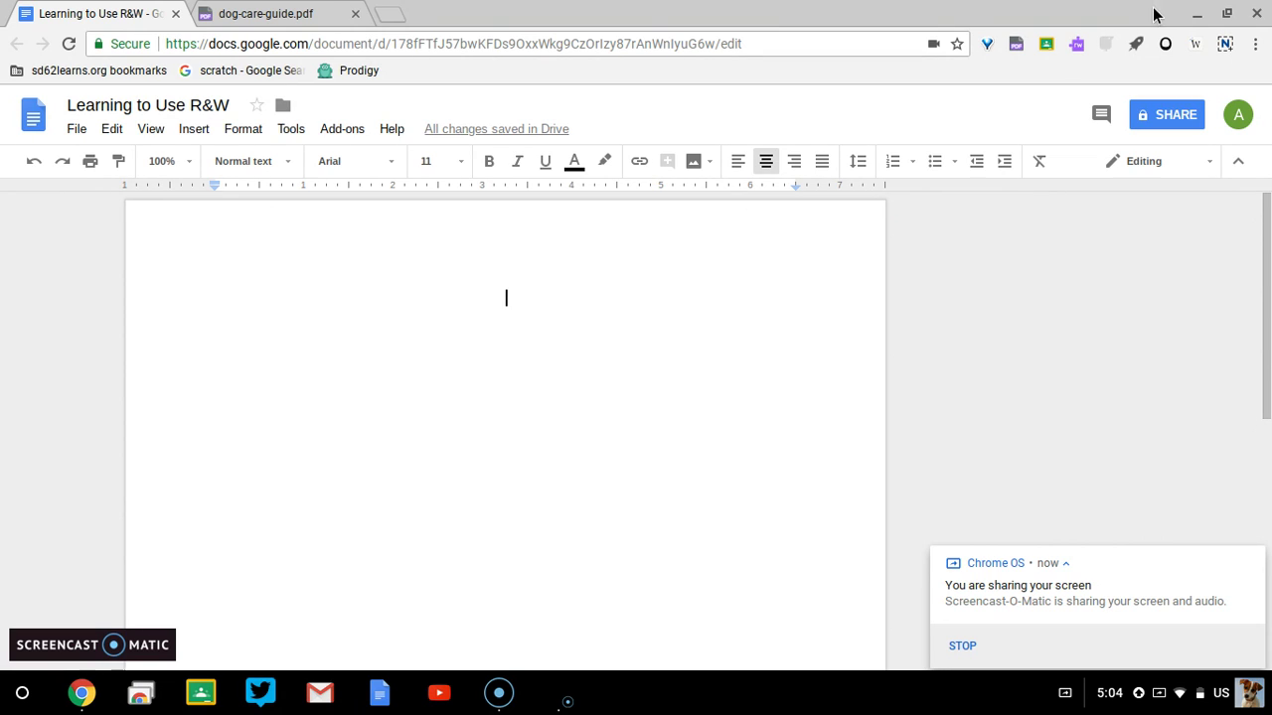
pyautogui.click(1075, 46)
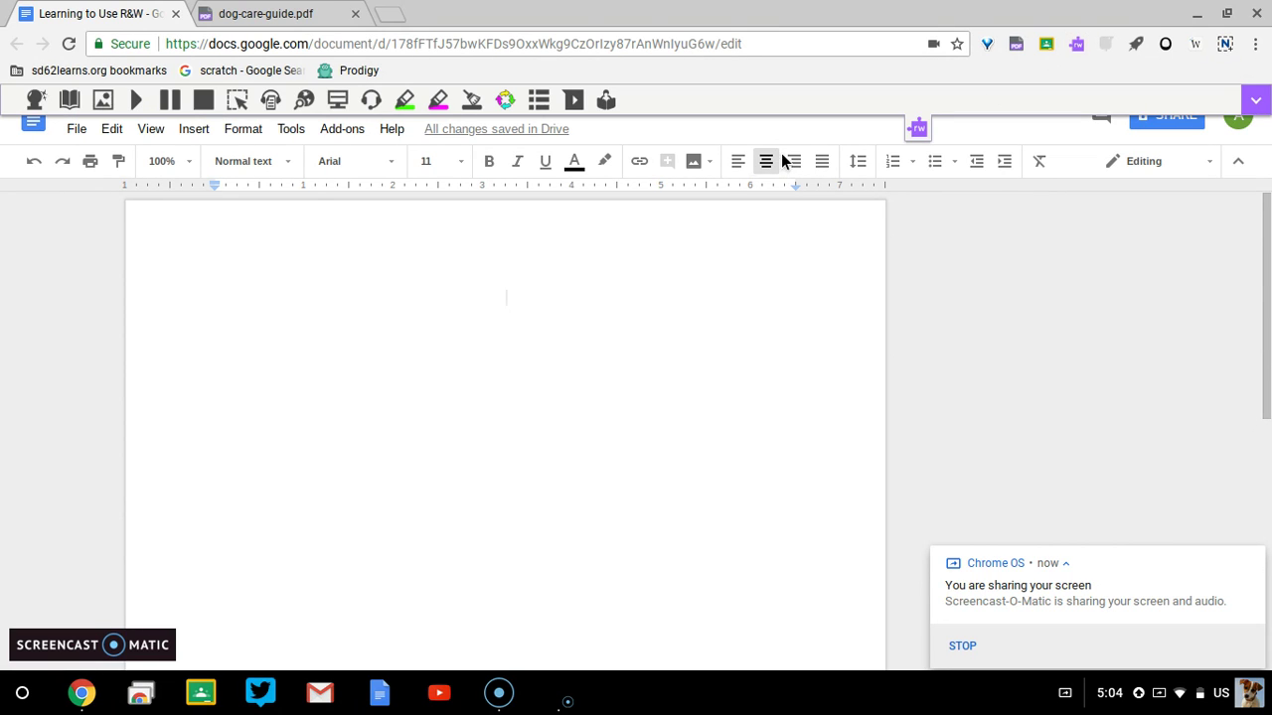
pyautogui.click(371, 103)
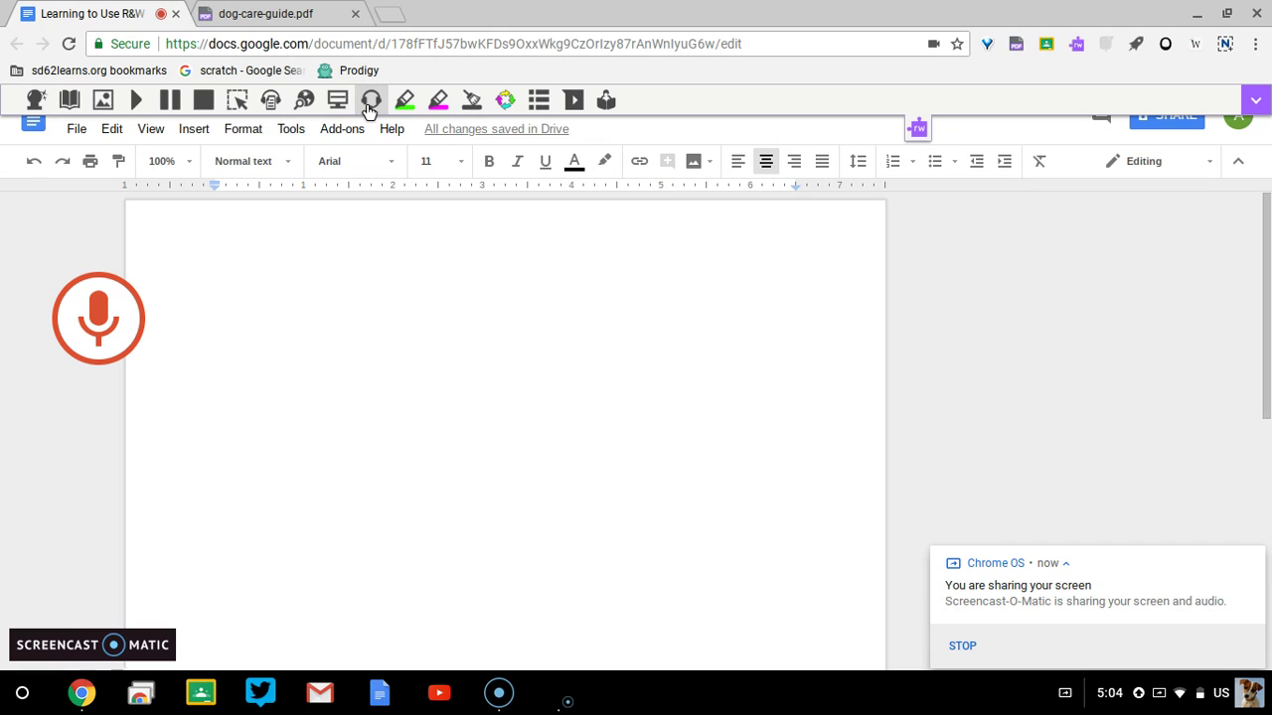
# - Dictate the heading "Caring for puppies new line" and, on the line below, "Puppy should be fed three to four times a day."
pyautogui.click(111, 323)
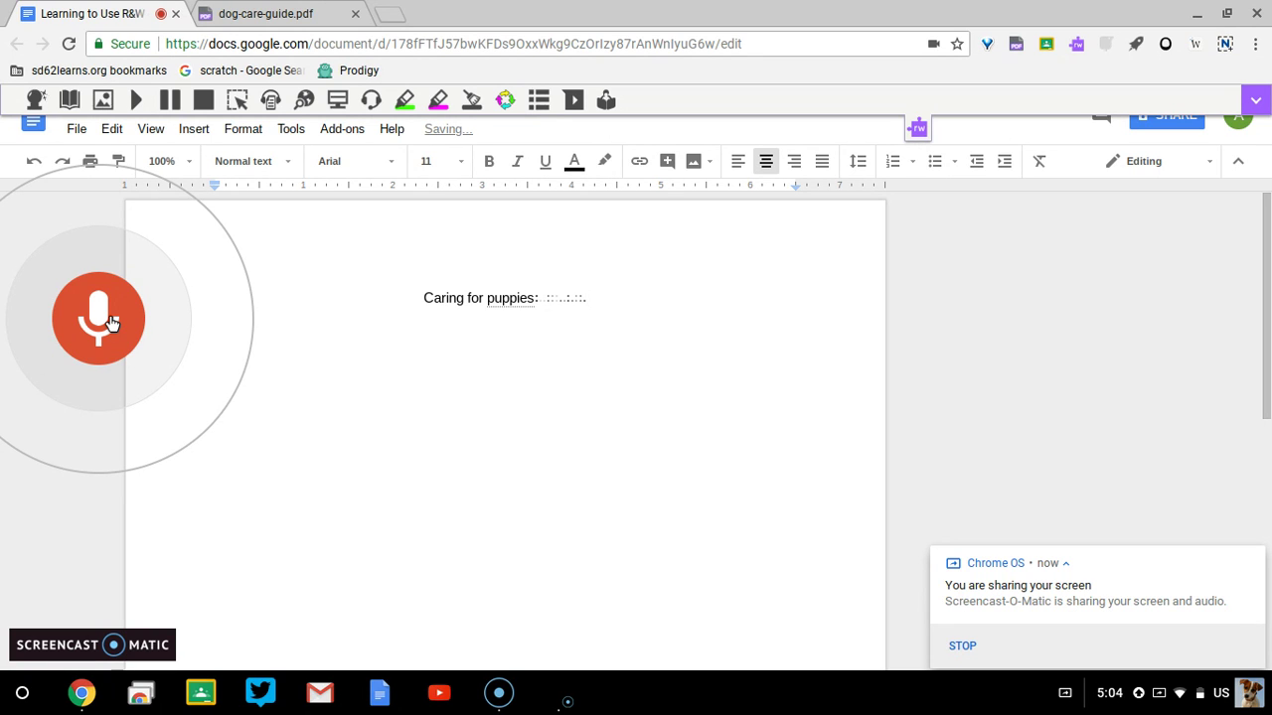
pyautogui.click(112, 322)
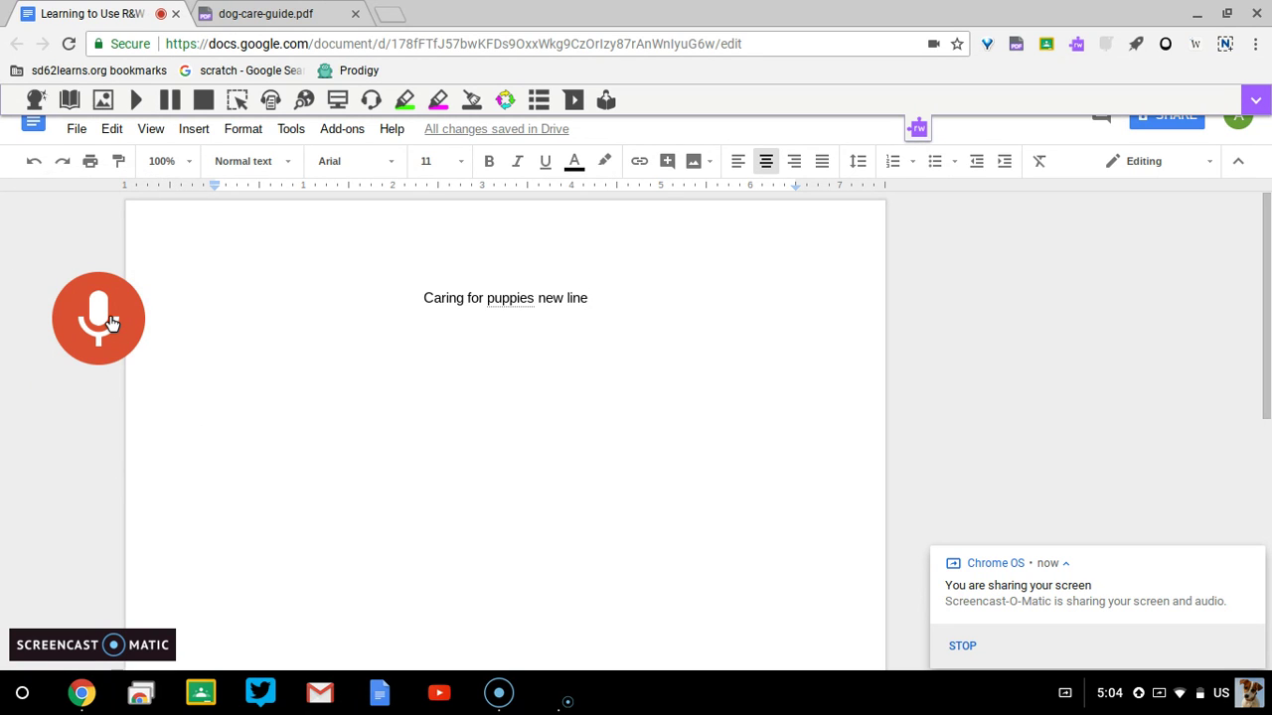
pyautogui.click(111, 322)
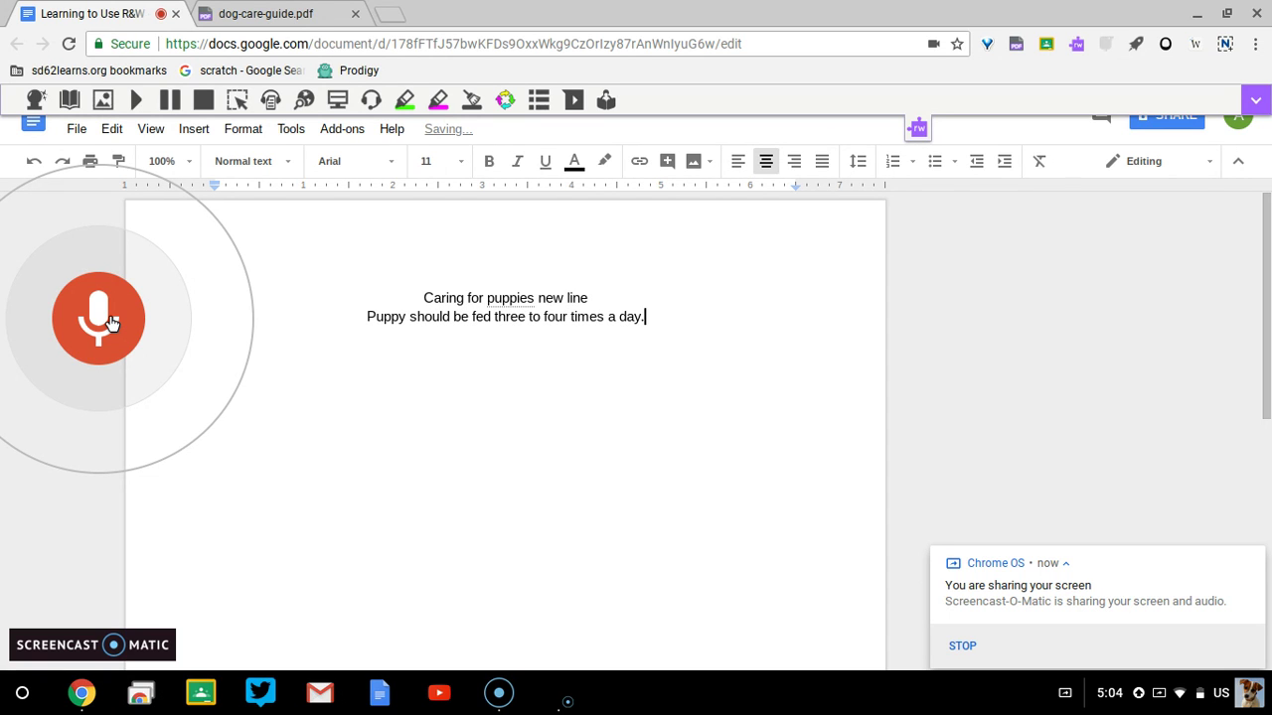
pyautogui.click(109, 323)
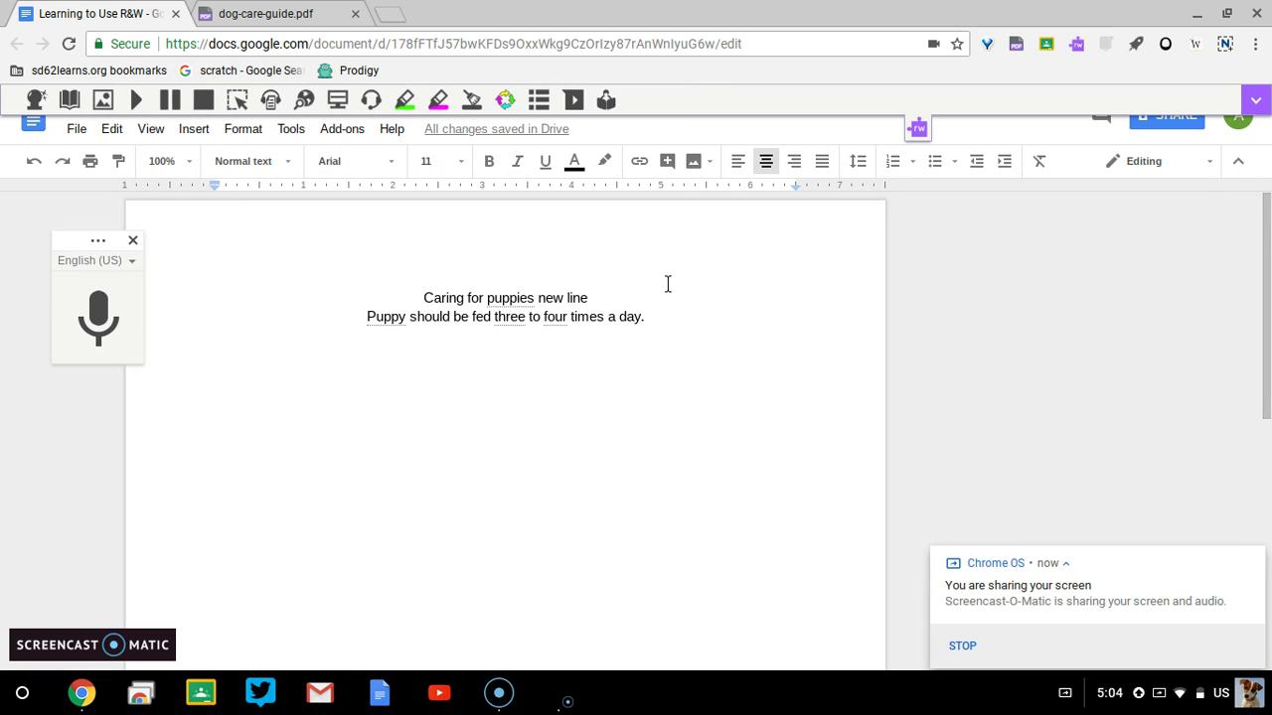
# - Delete the words "new line" from the end of the heading and put the cursor back at the end of the text
pyautogui.click(587, 297)
pyautogui.press('BackSpace')
pyautogui.press('BackSpace')
pyautogui.press('BackSpace')
pyautogui.press('BackSpace')
pyautogui.press('BackSpace')
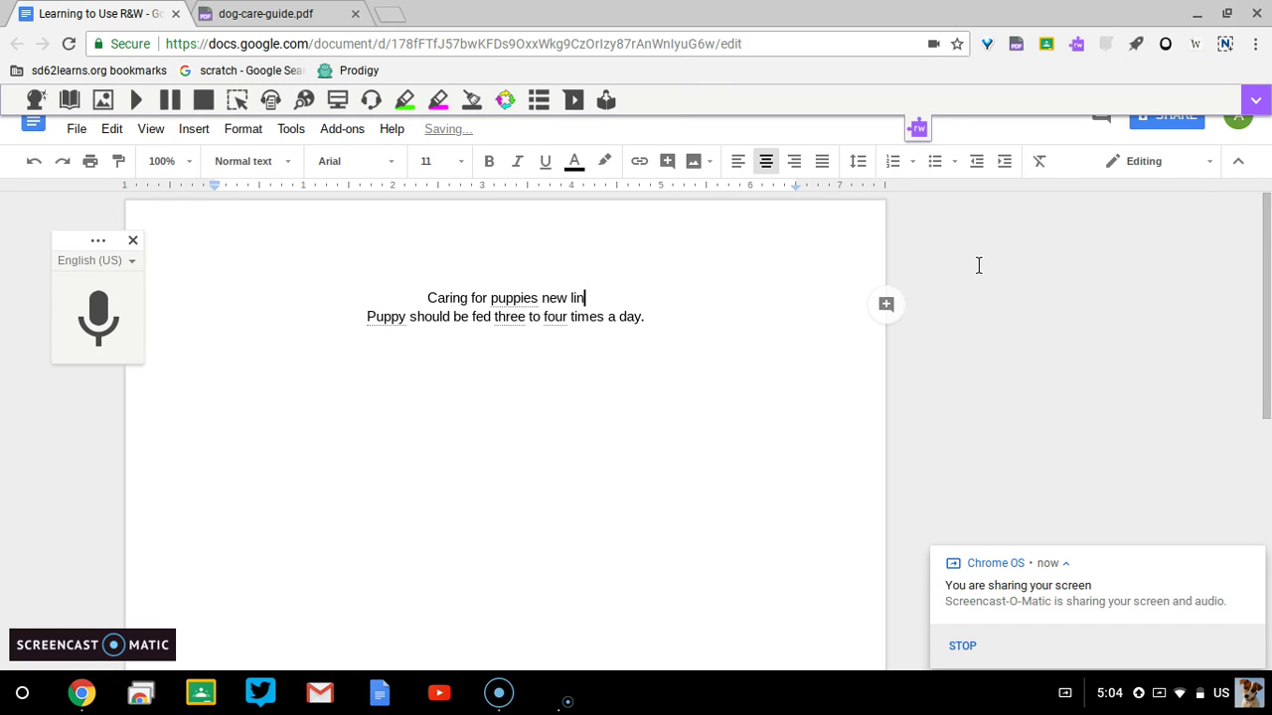
pyautogui.press('BackSpace')
pyautogui.press('BackSpace')
pyautogui.press('BackSpace')
pyautogui.press('BackSpace')
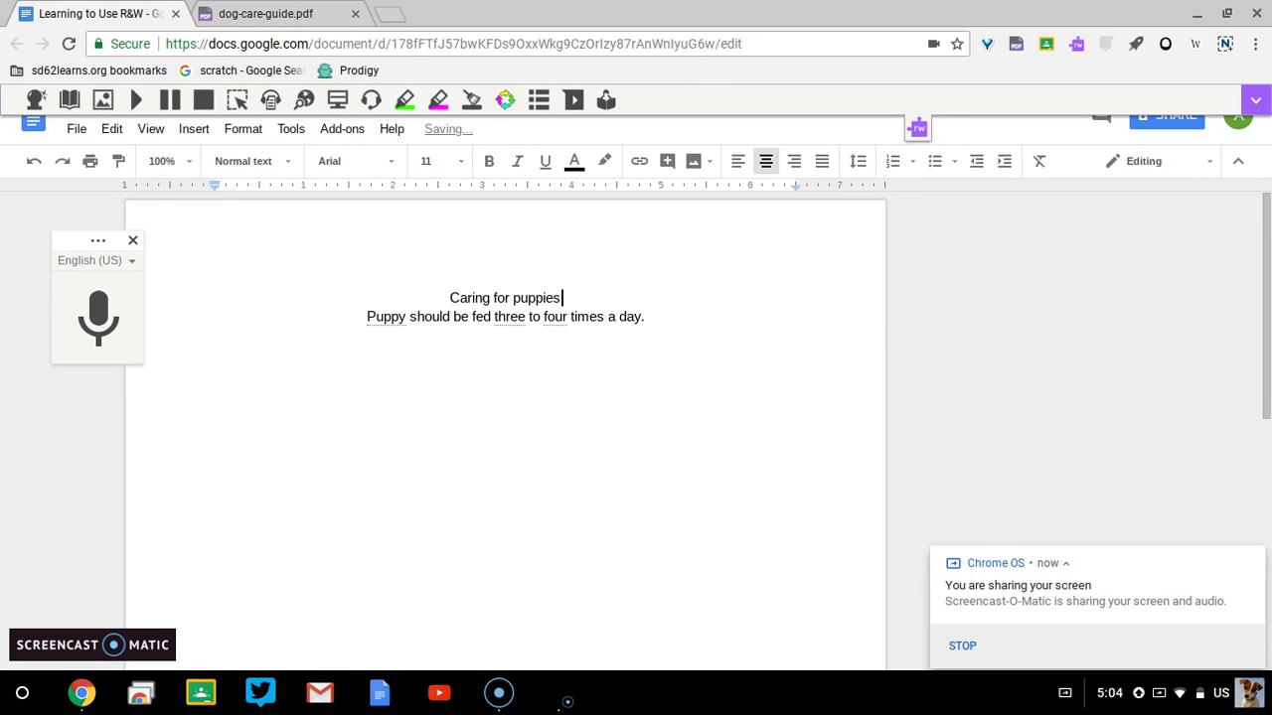
pyautogui.click(719, 335)
# - Switch back to dog-care-guide.pdf and resume the paused reading of the "Food for thought" section
pyautogui.click(247, 21)
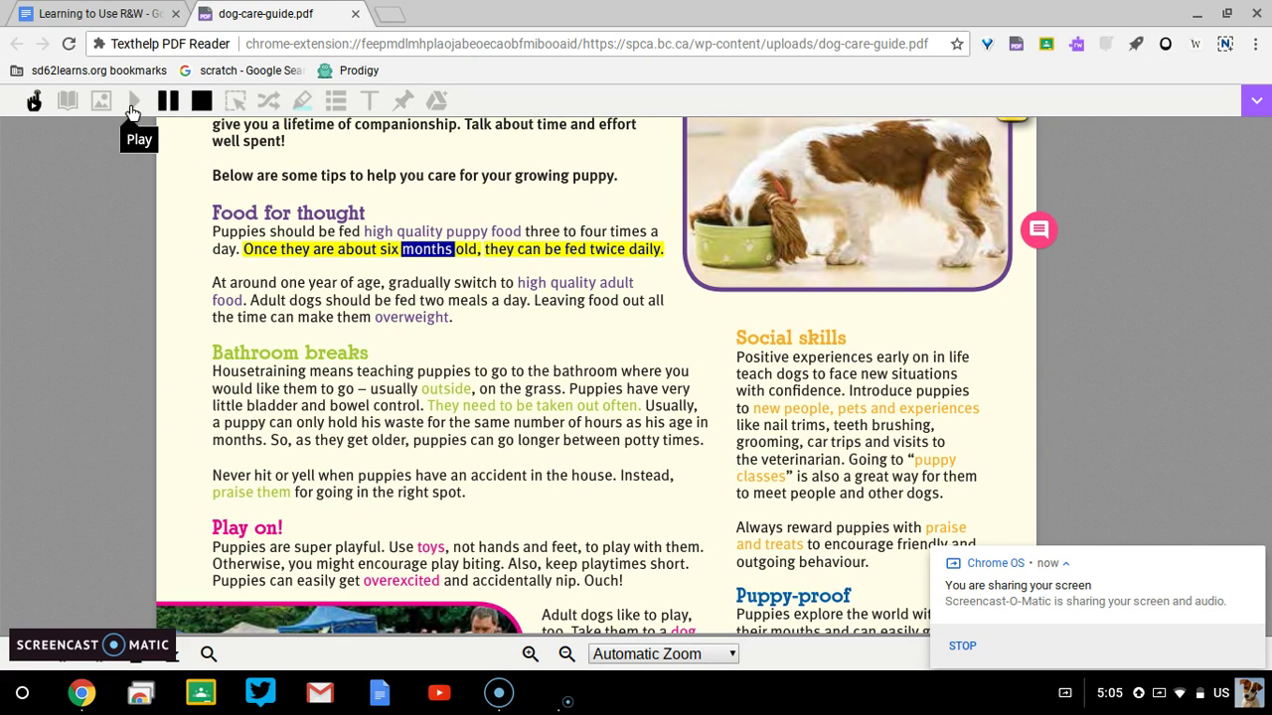
pyautogui.click(167, 103)
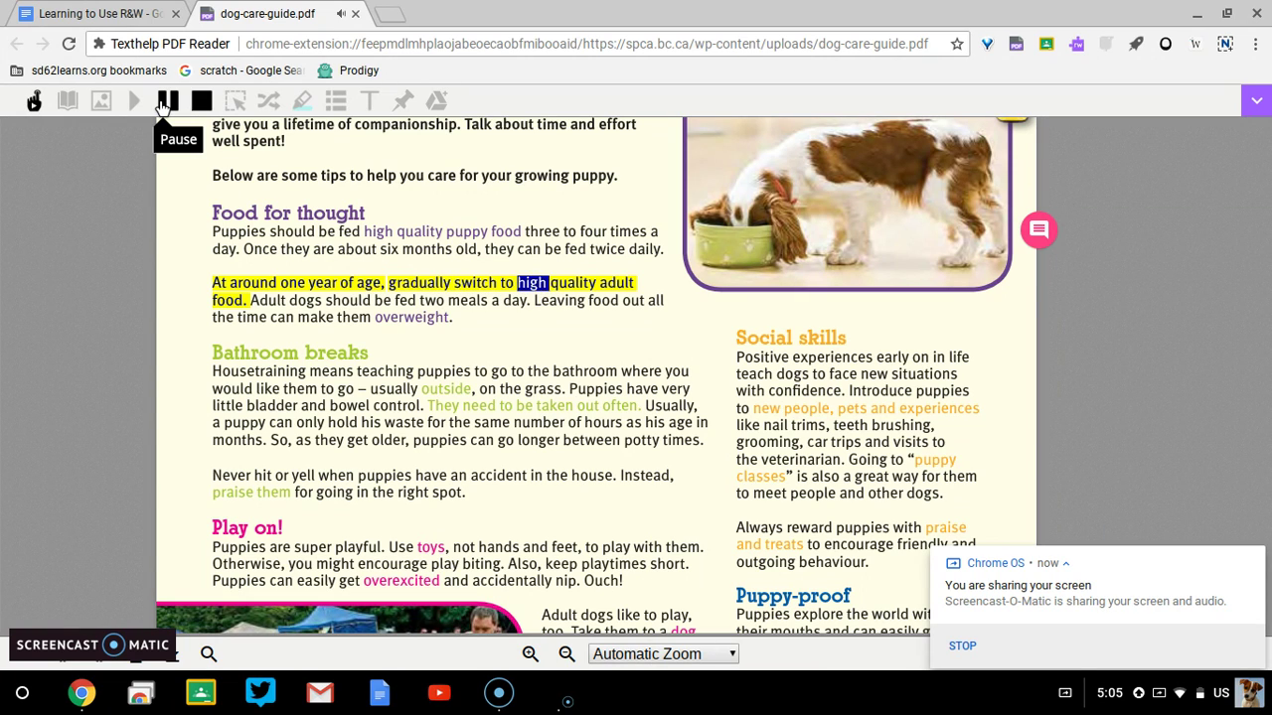
# - In the document, dictate "As puppies get older they only need to be fed 2 times a day. When a puppy is a year old they can switch to eating Adult food."
pyautogui.click(68, 20)
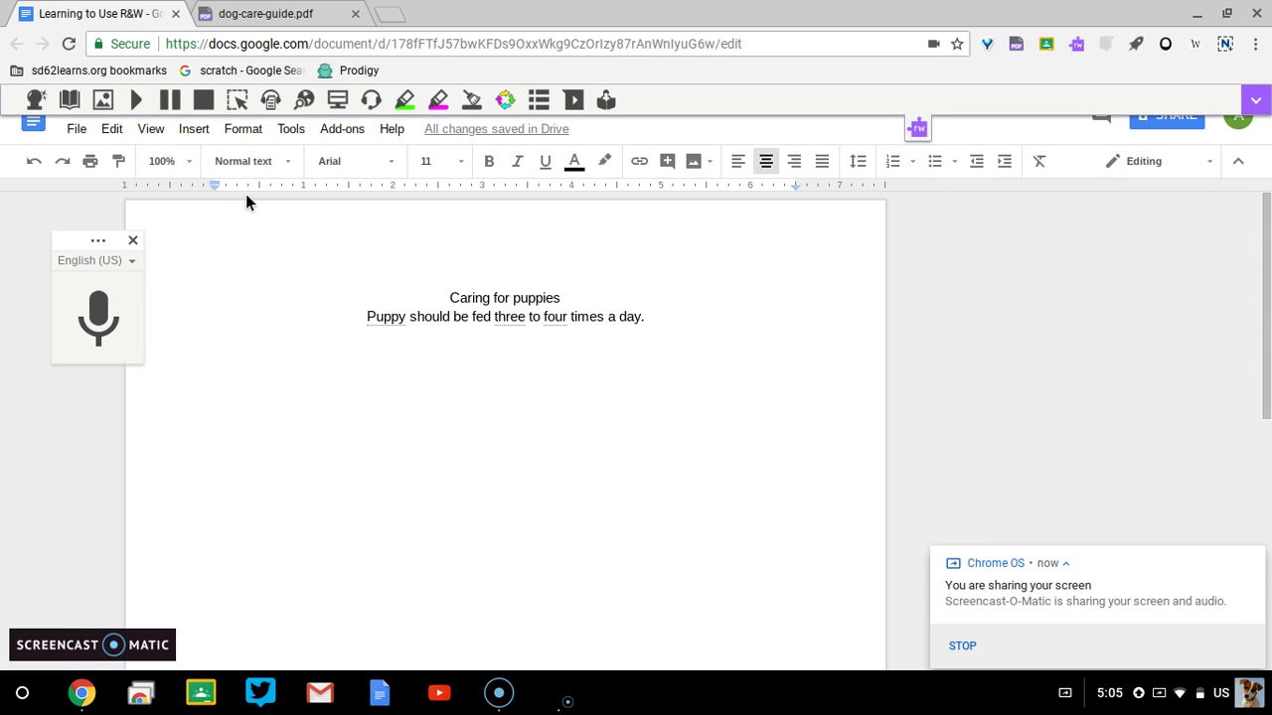
pyautogui.click(91, 322)
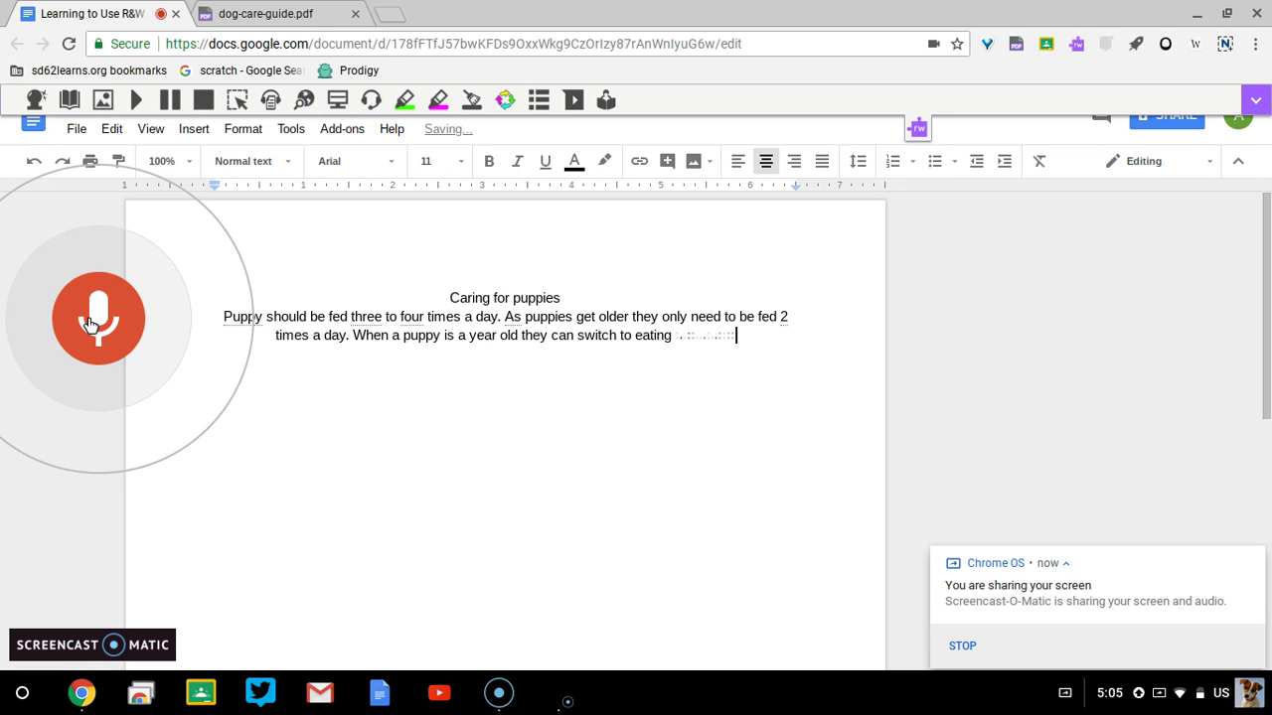
pyautogui.click(89, 324)
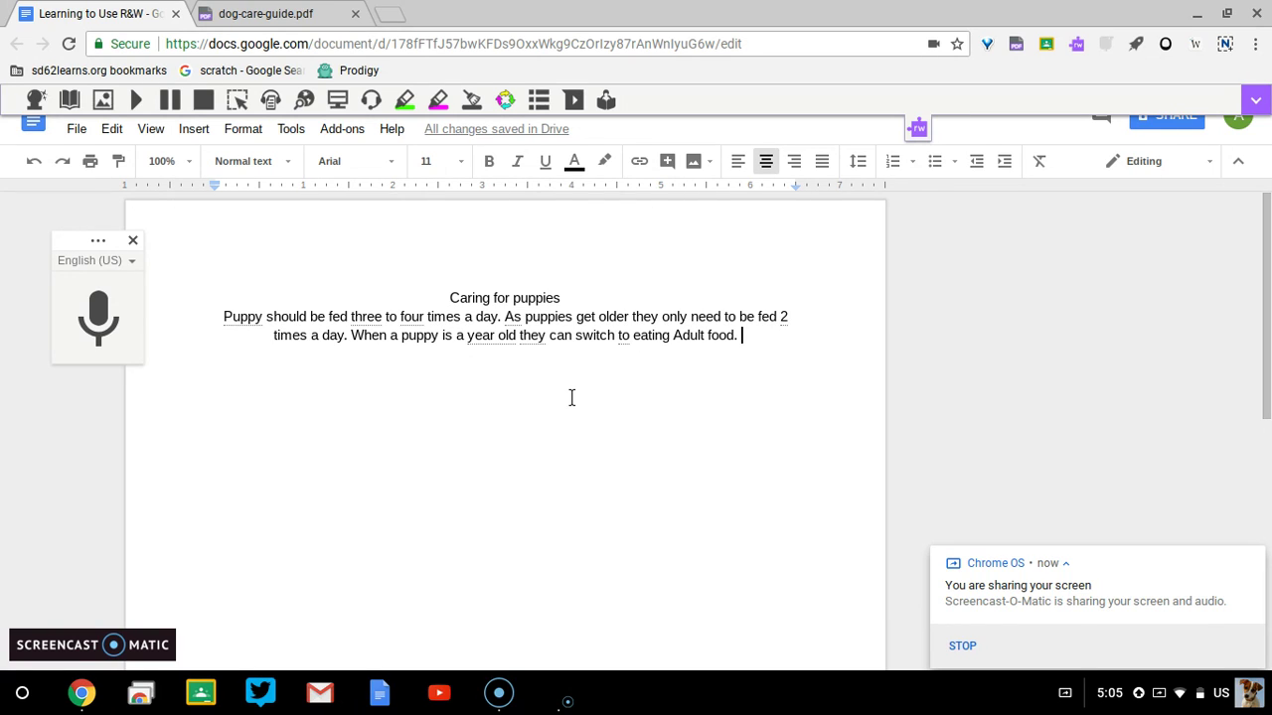
# - Stop the reading in dog-care-guide.pdf and go back to the "Learning to Use R&W" document
pyautogui.click(260, 12)
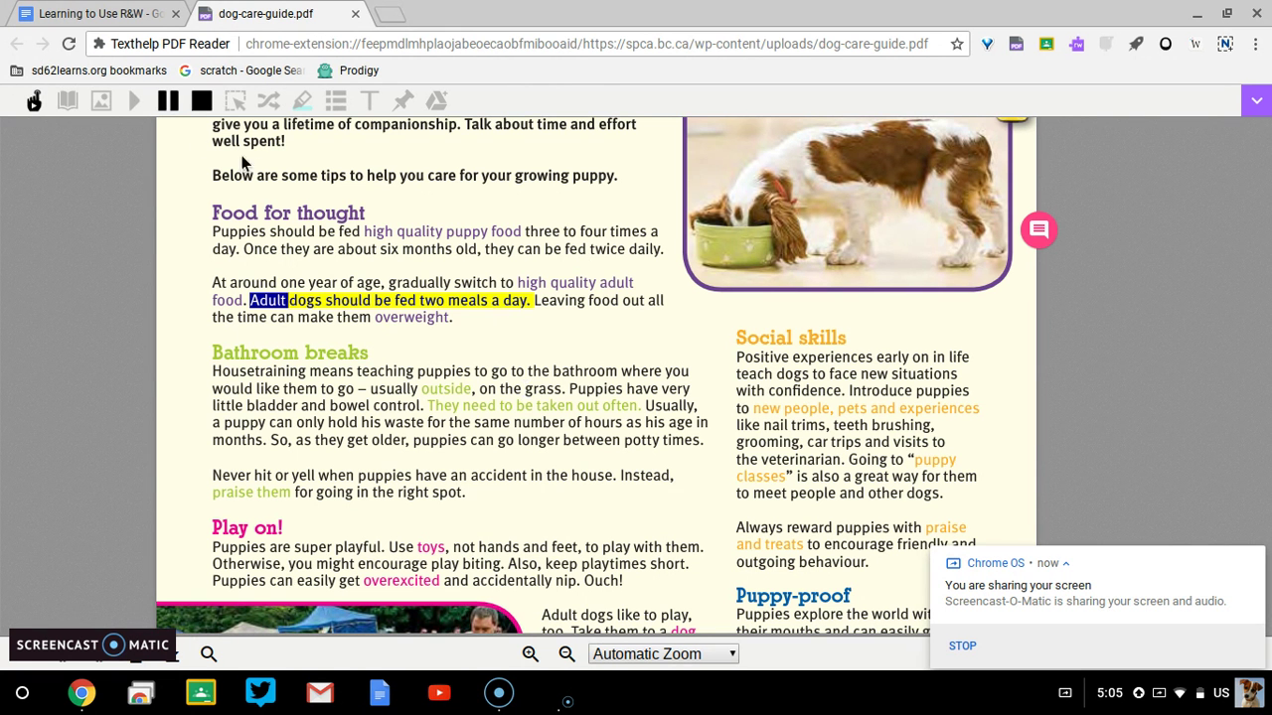
pyautogui.click(196, 105)
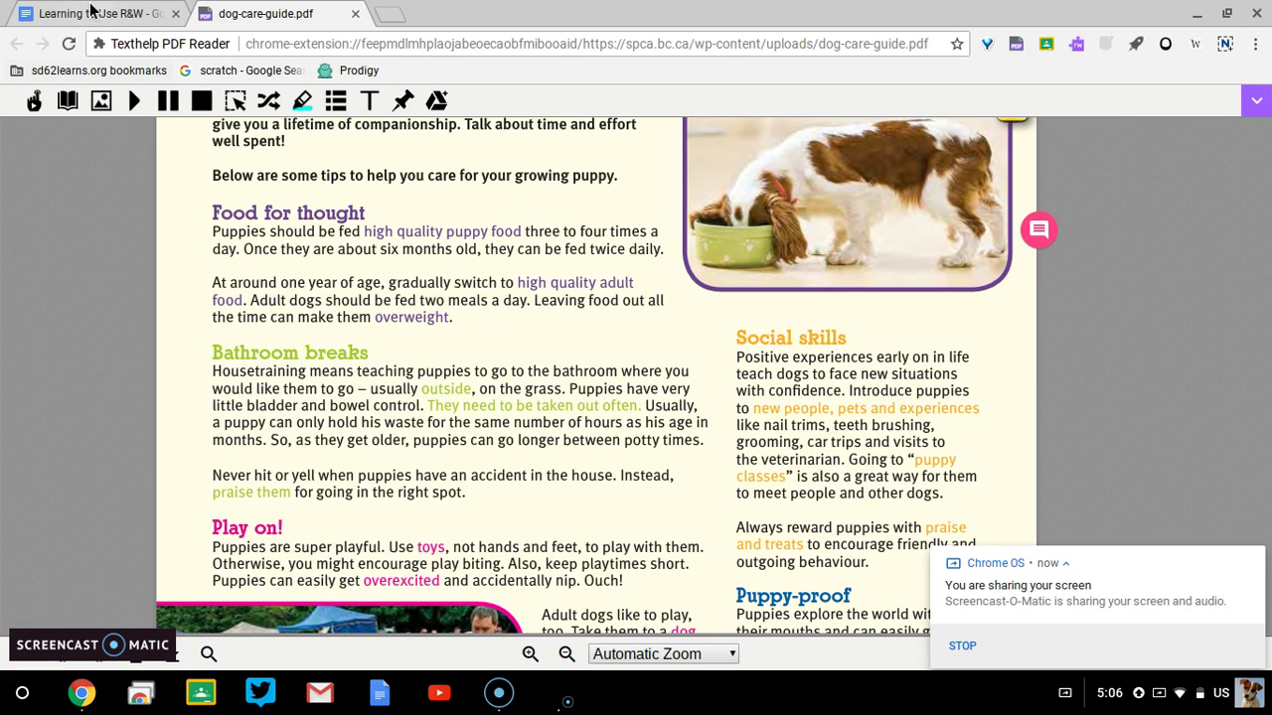
pyautogui.click(96, 14)
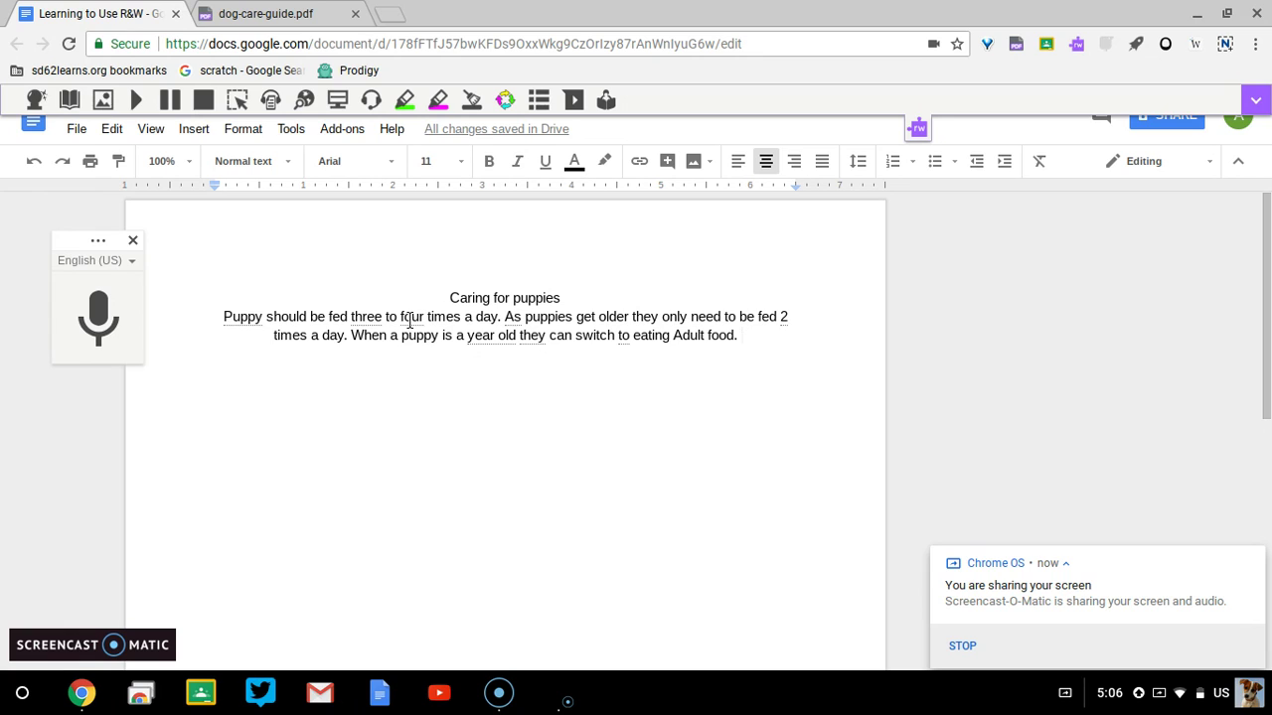
# - Have the dictated text read aloud, restarting from the beginning of the "Caring for puppies" heading
pyautogui.click(133, 101)
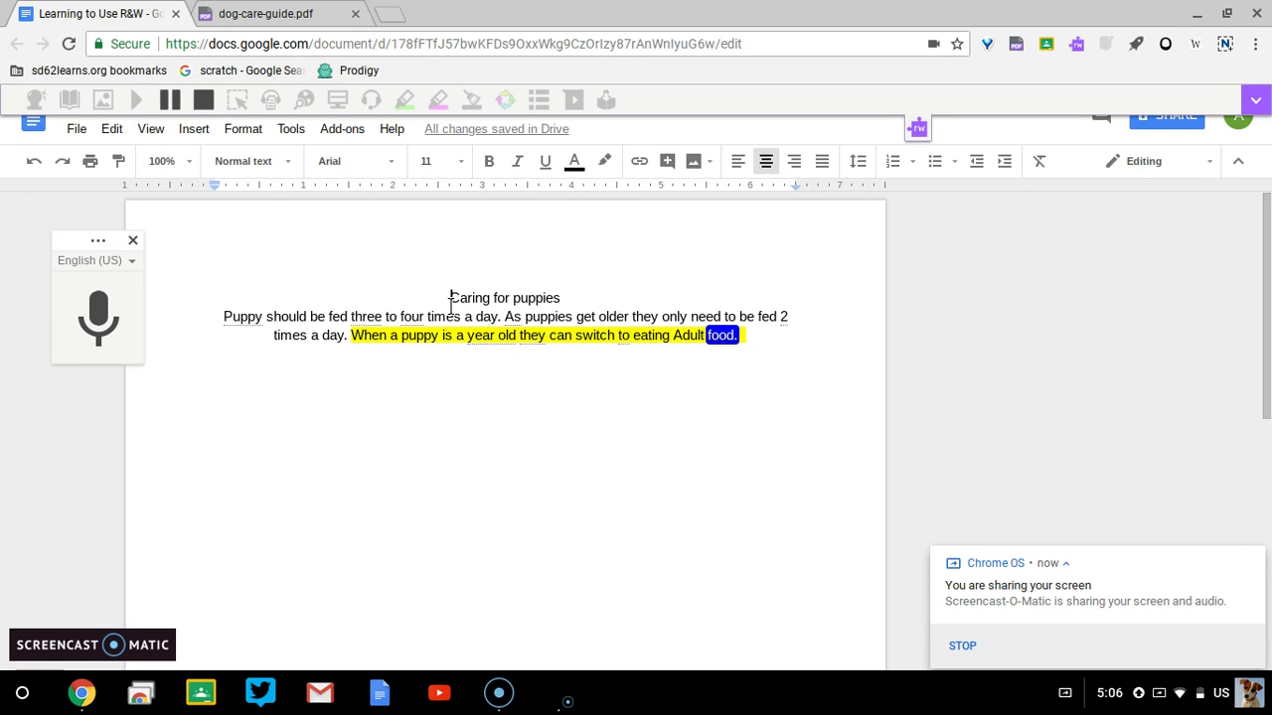
pyautogui.click(203, 103)
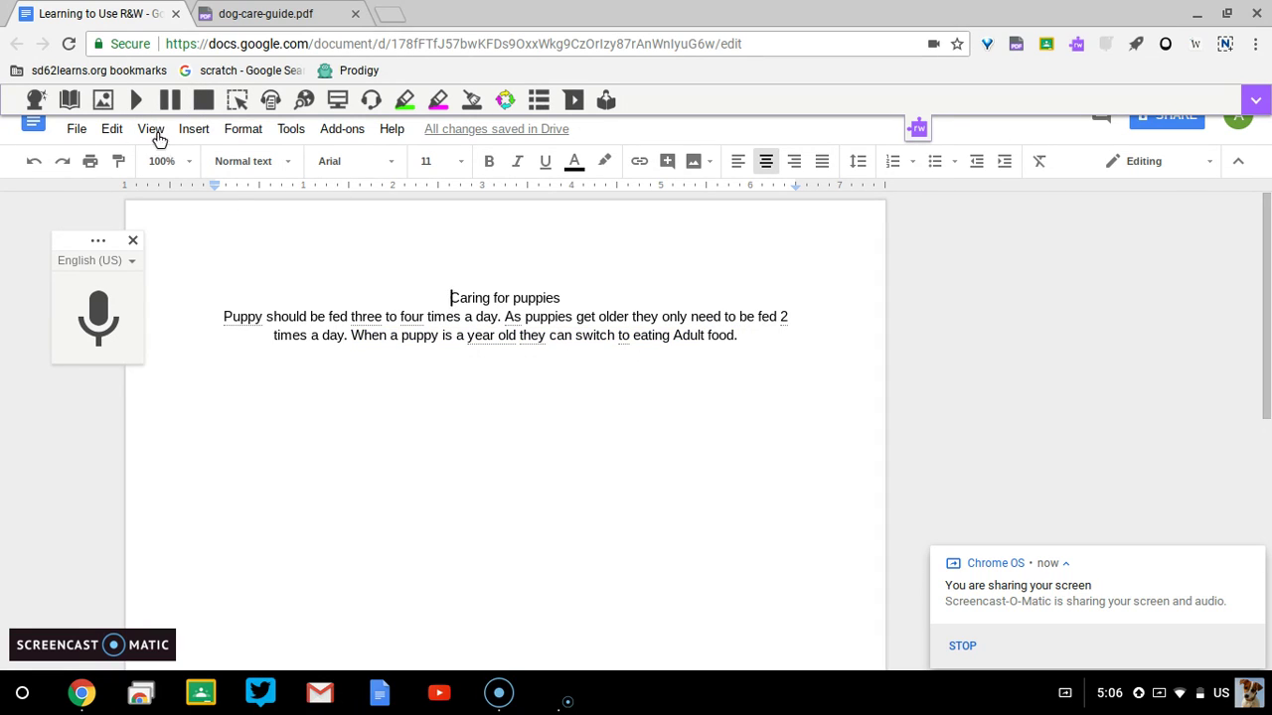
pyautogui.click(138, 103)
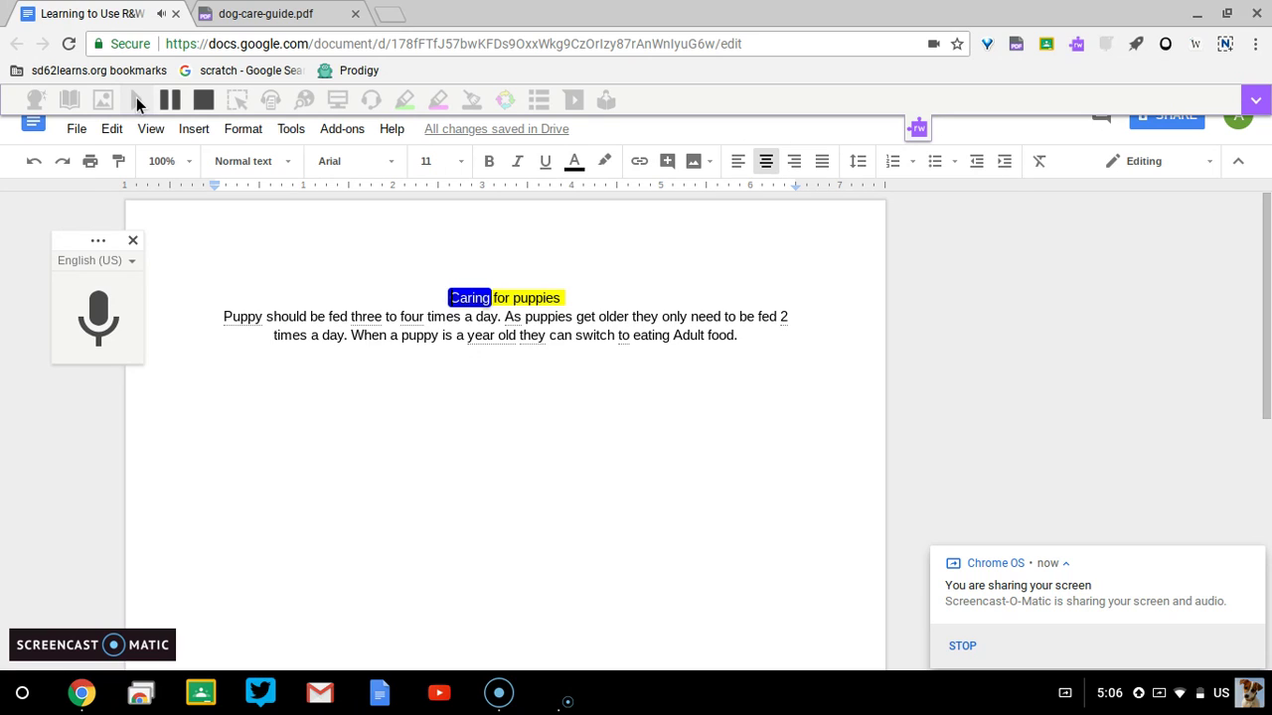
pyautogui.click(205, 110)
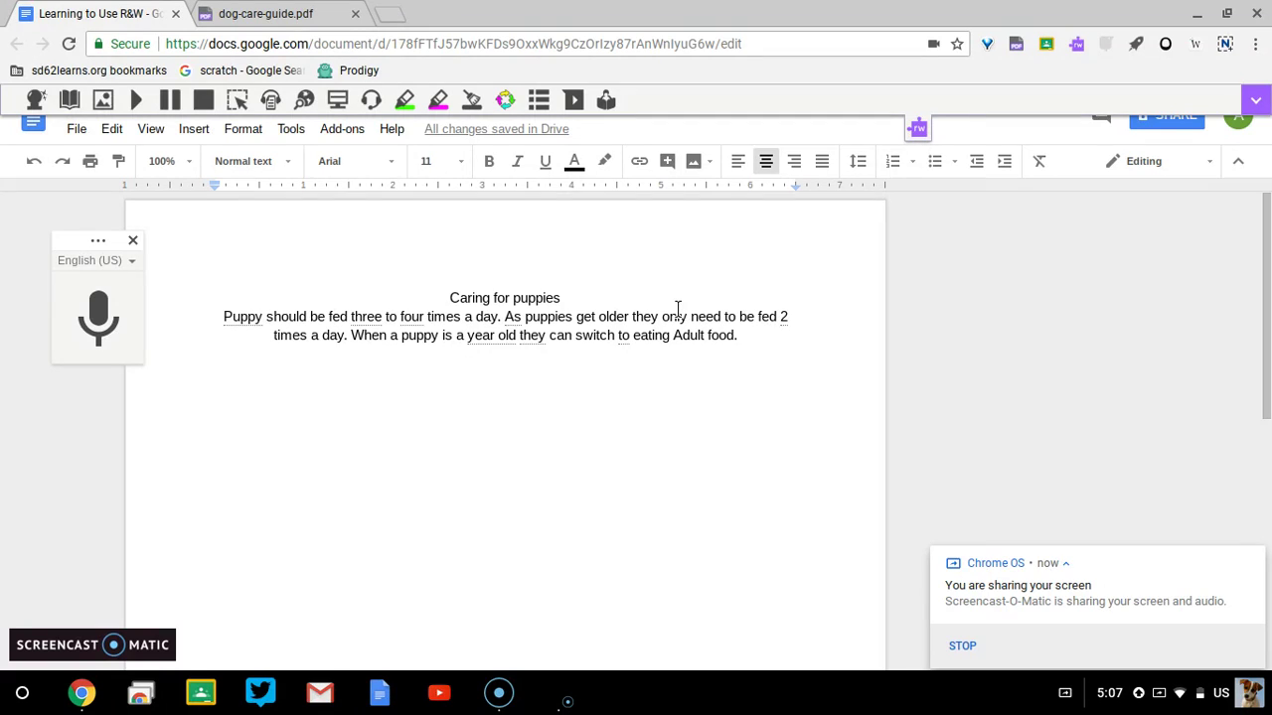
# - Delete "Puppy" at the start of the first sentence and dictate "Puppies" in its place
pyautogui.press('BackSpace')
pyautogui.write('ies')
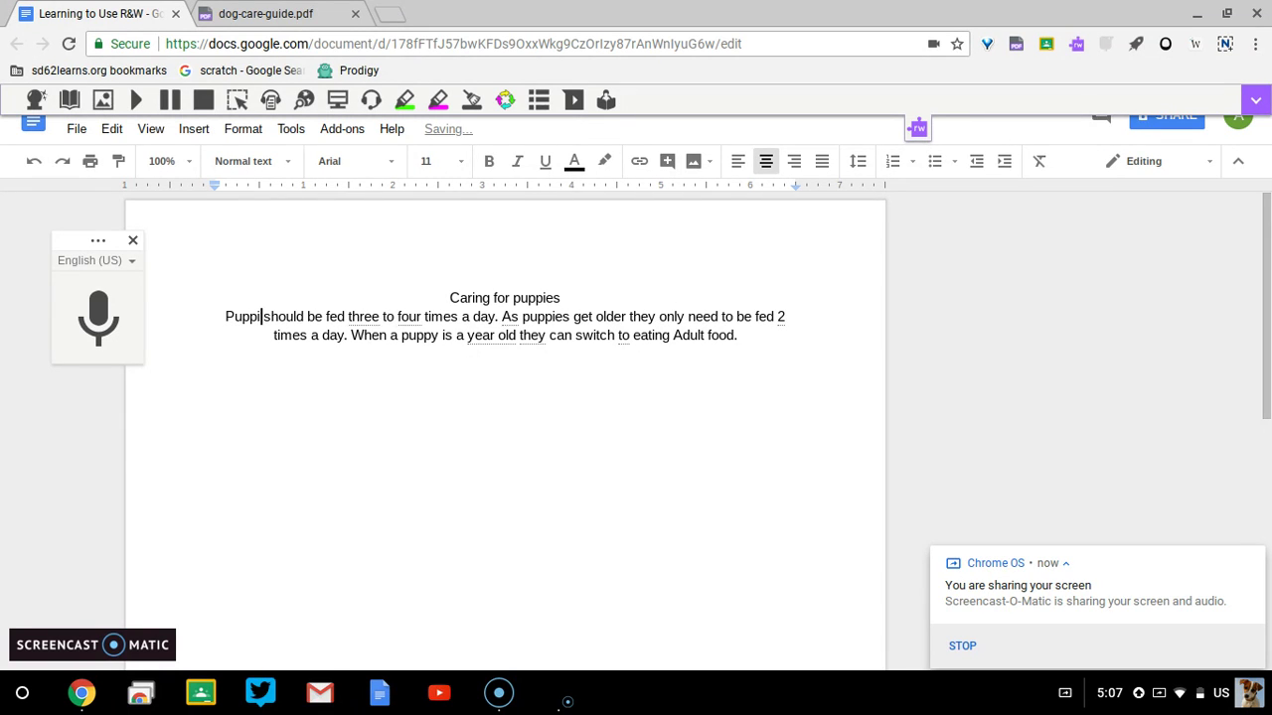
pyautogui.press('BackSpace')
pyautogui.press('BackSpace')
pyautogui.press('BackSpace')
pyautogui.press('BackSpace')
pyautogui.press('BackSpace')
pyautogui.press('BackSpace')
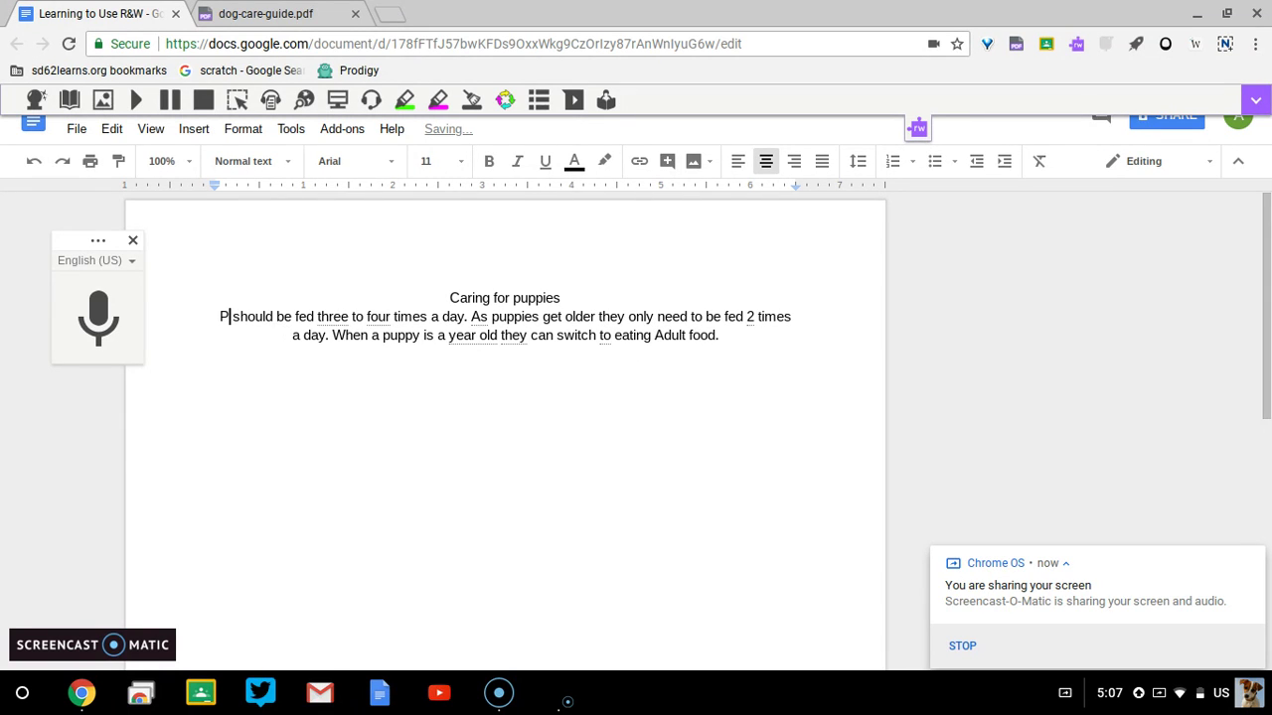
pyautogui.press('BackSpace')
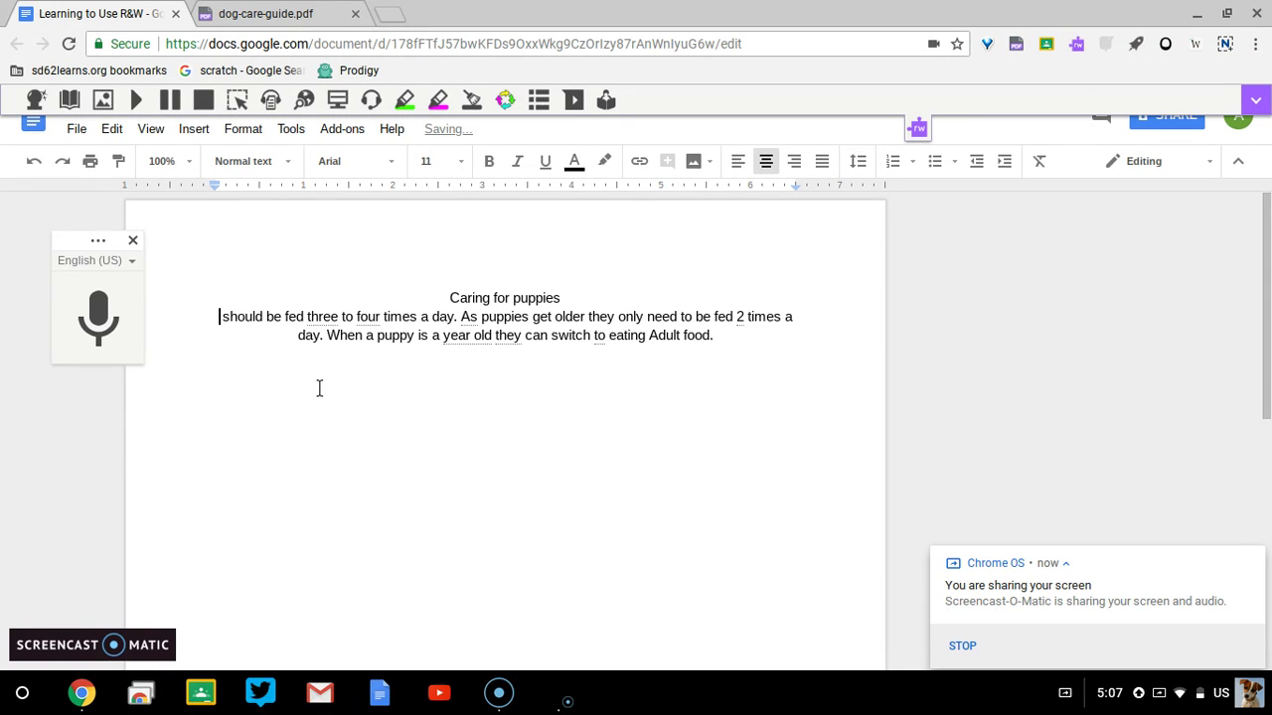
pyautogui.click(125, 335)
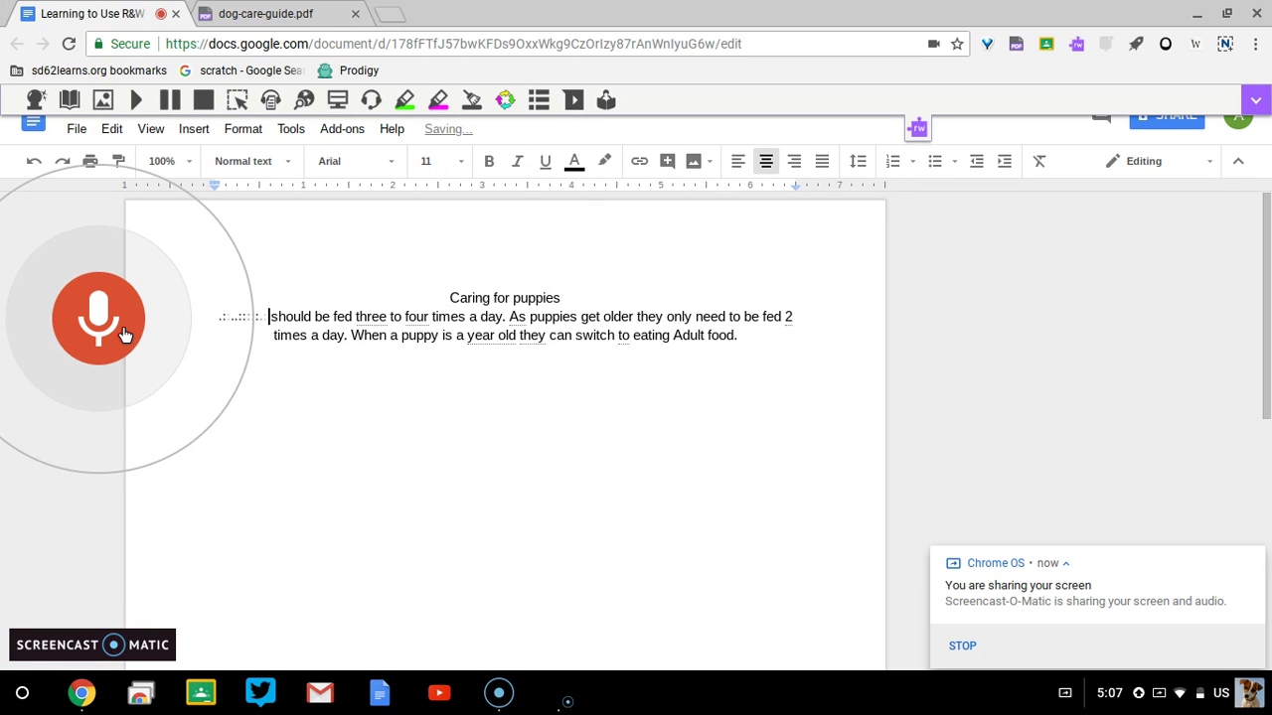
pyautogui.click(124, 335)
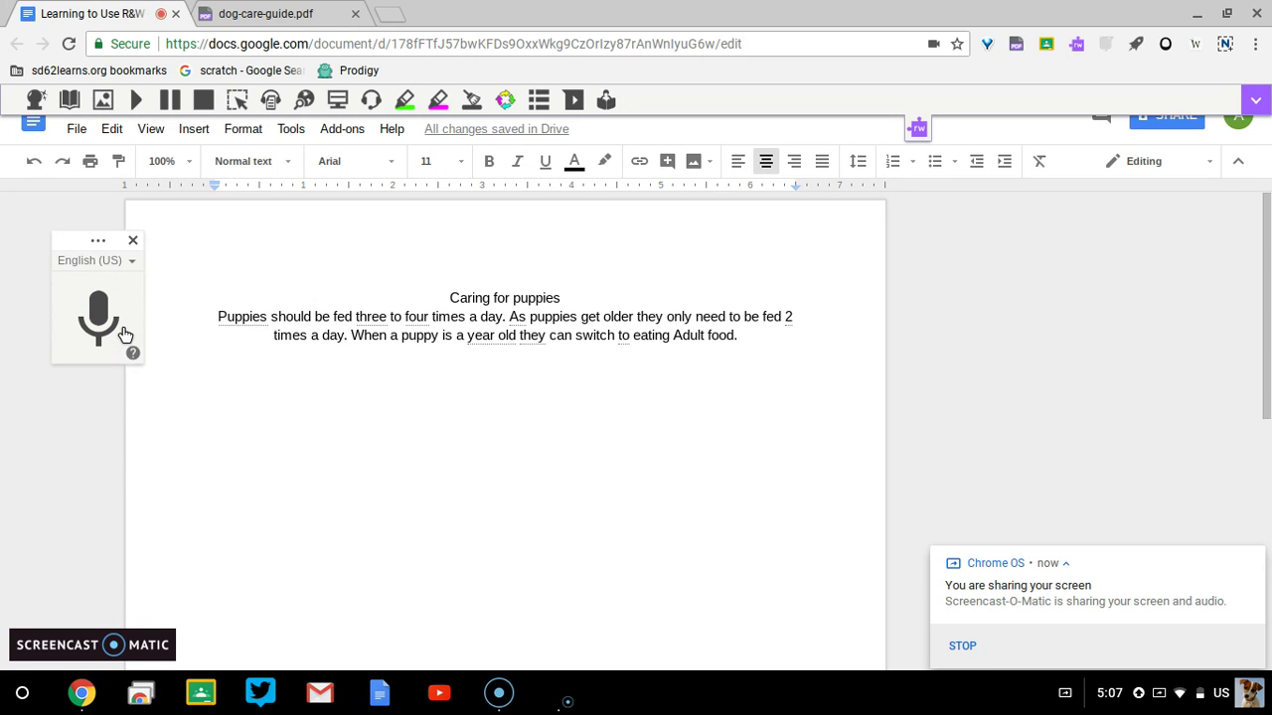